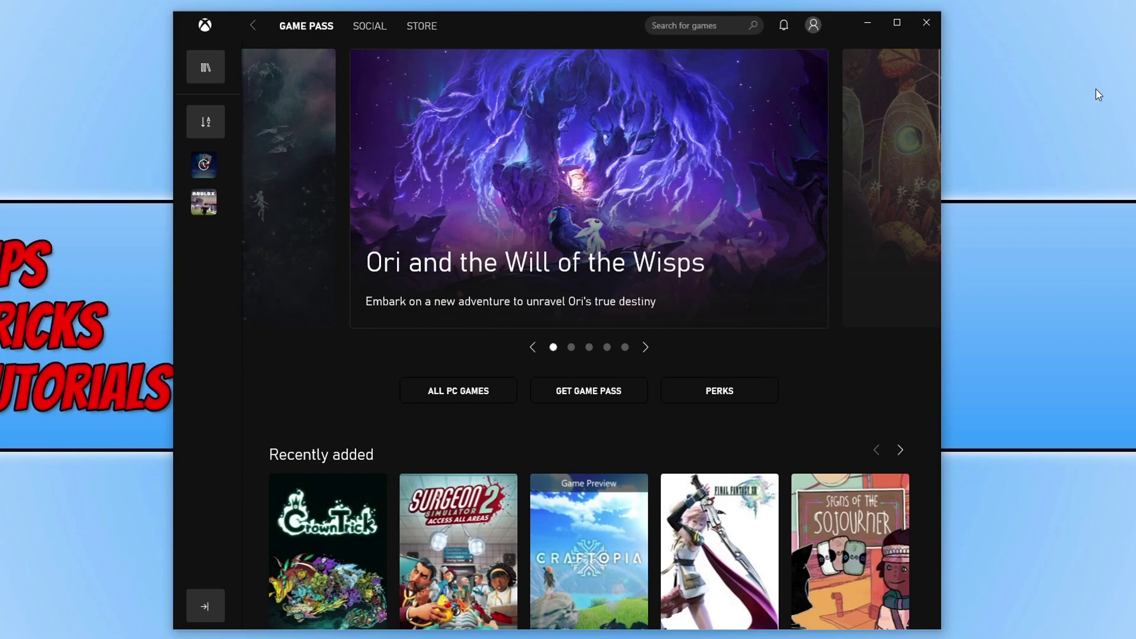
Close the Xbox app window to return to the desktop.
{"action": "left_click", "coordinate": [927, 25]}
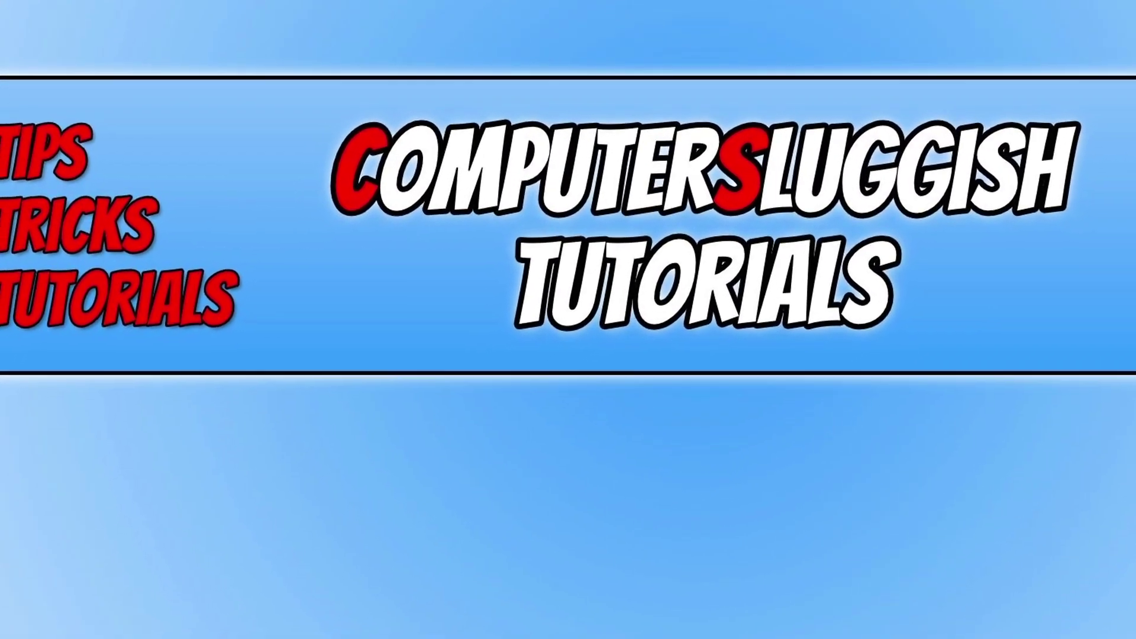
Run Check for updates on the Update & Security page of Windows Settings.
{"action": "right_click", "coordinate": [4, 635]}
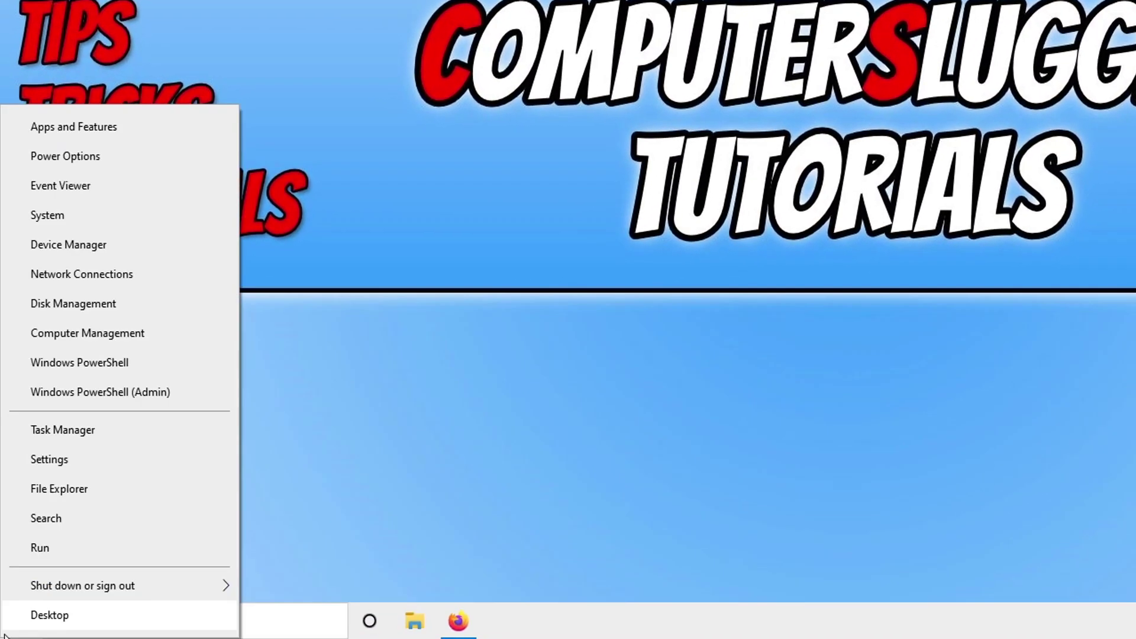
{"action": "left_click", "coordinate": [145, 460]}
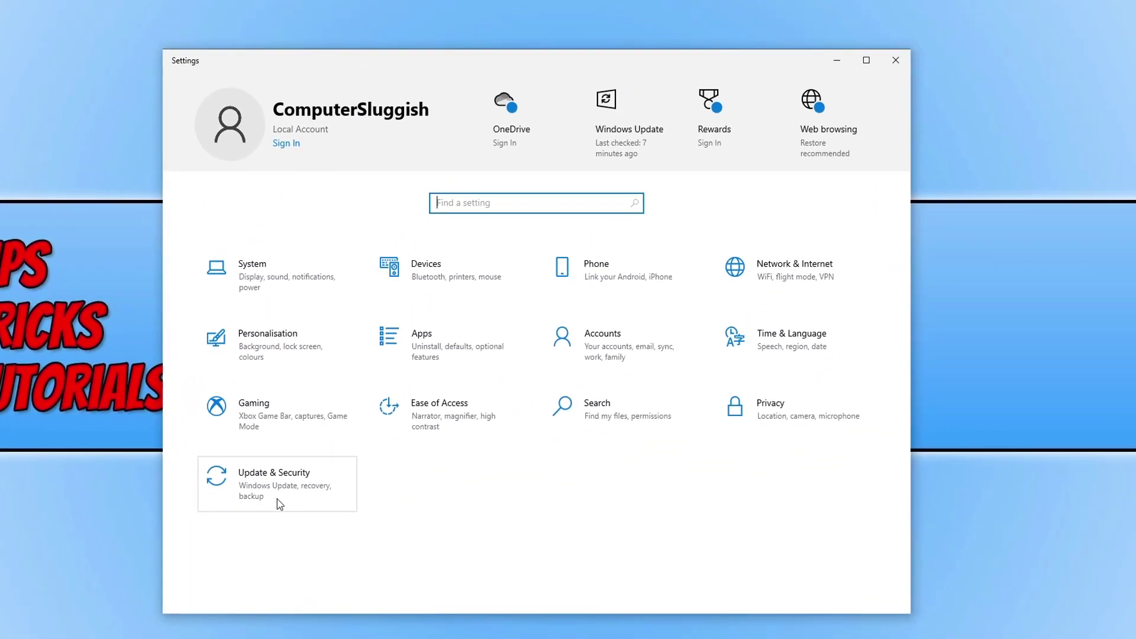
{"action": "left_click", "coordinate": [422, 379]}
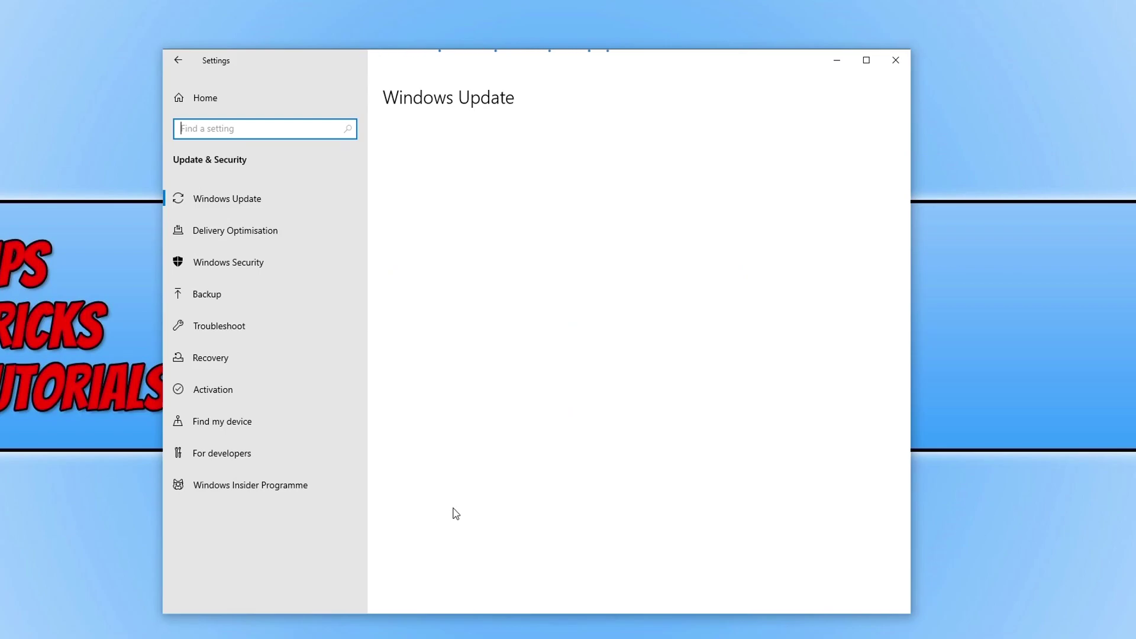
{"action": "left_click", "coordinate": [430, 177]}
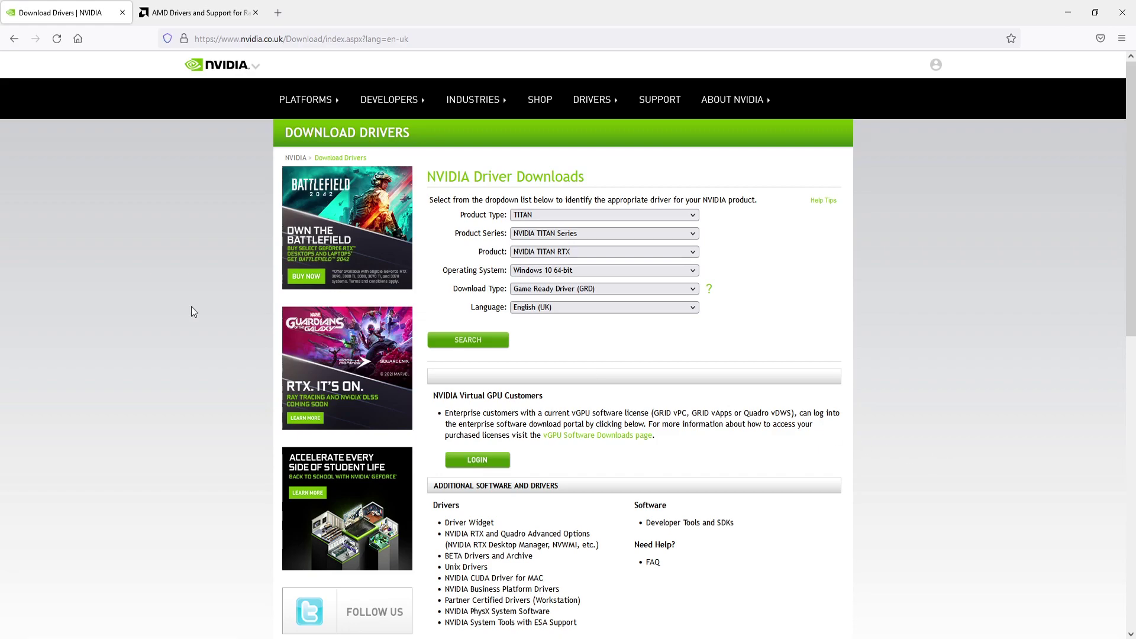
Switch to the AMD Drivers and Support tab to look for Radeon driver updates.
{"action": "left_click", "coordinate": [172, 12]}
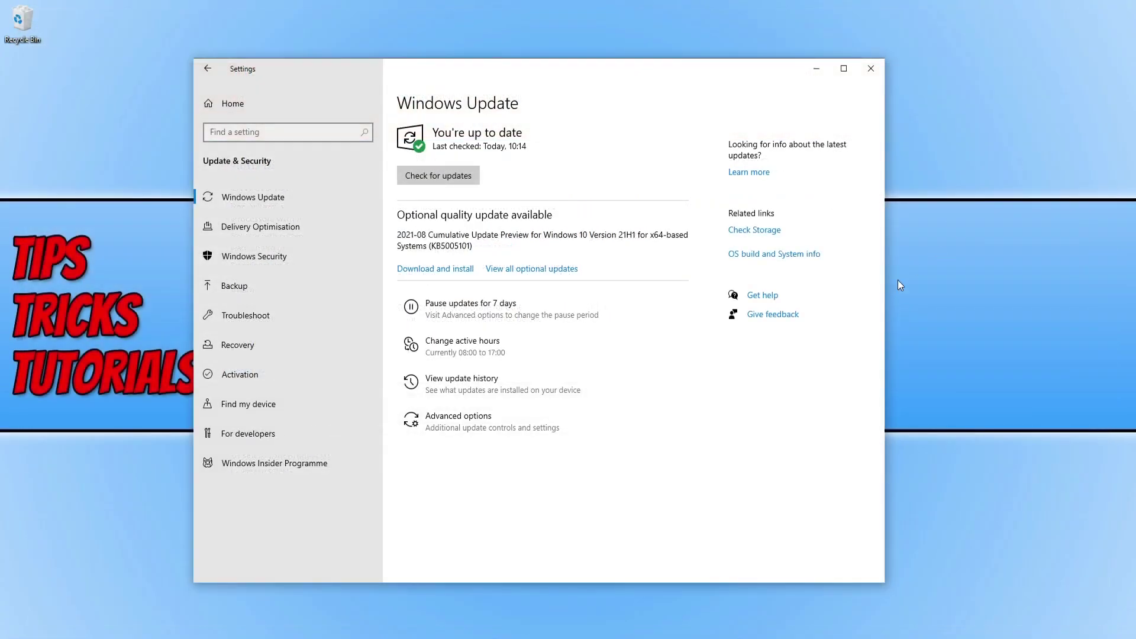
Close Settings and get Microsoft Store updates, queuing Web Media Extensions, Get Help, Roblox and Xbox Game Bar.
{"action": "left_click", "coordinate": [873, 69]}
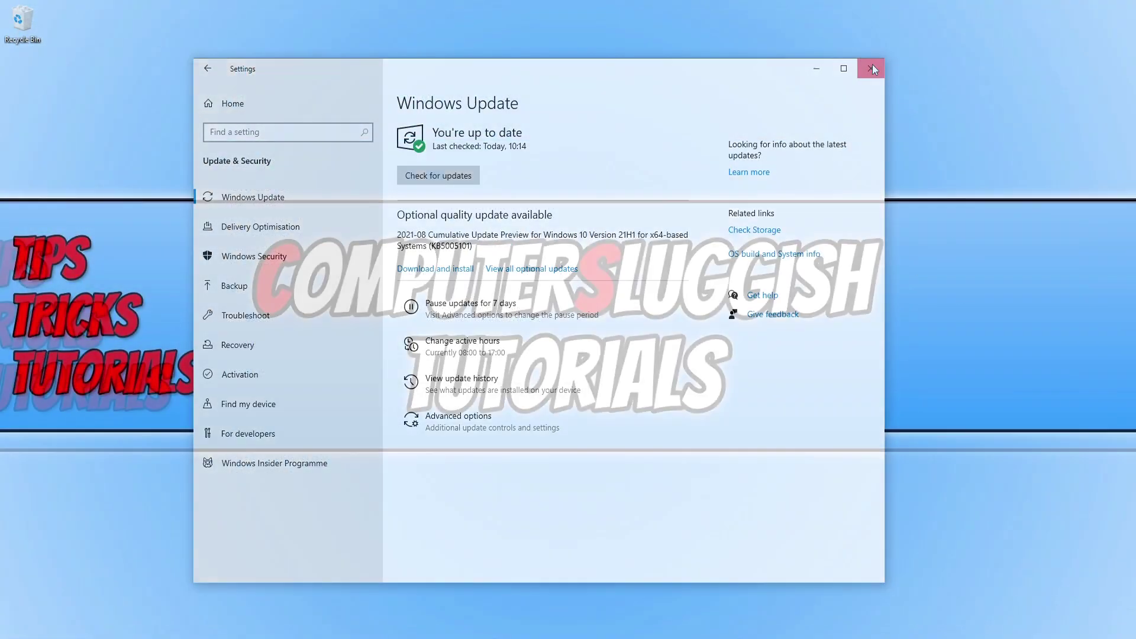
{"action": "key", "text": "super"}
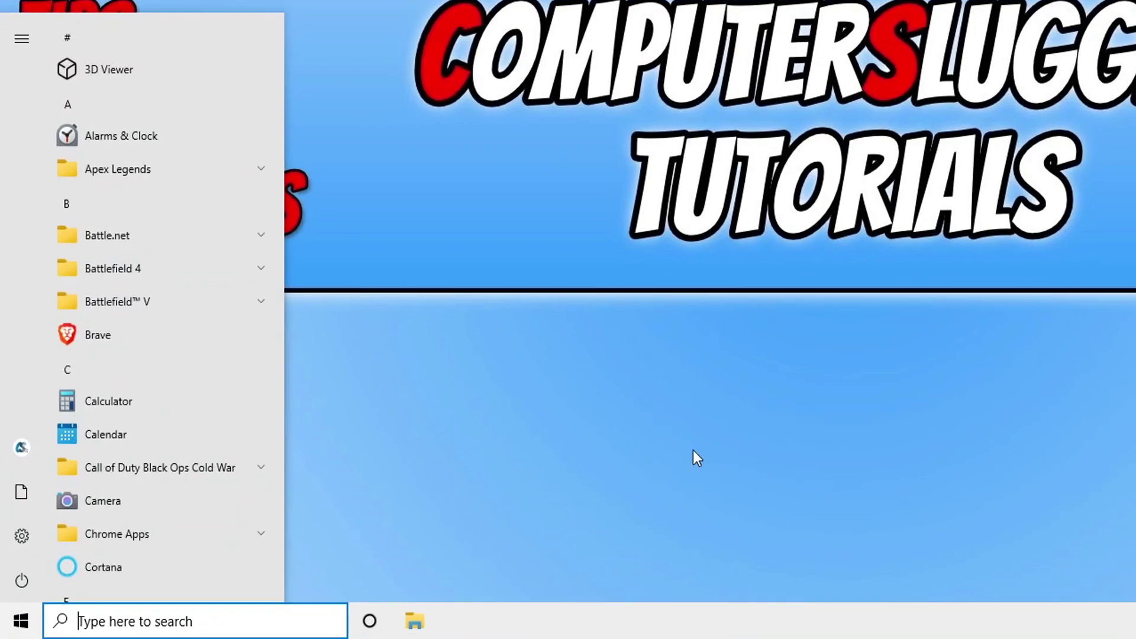
{"action": "type", "text": "store"}
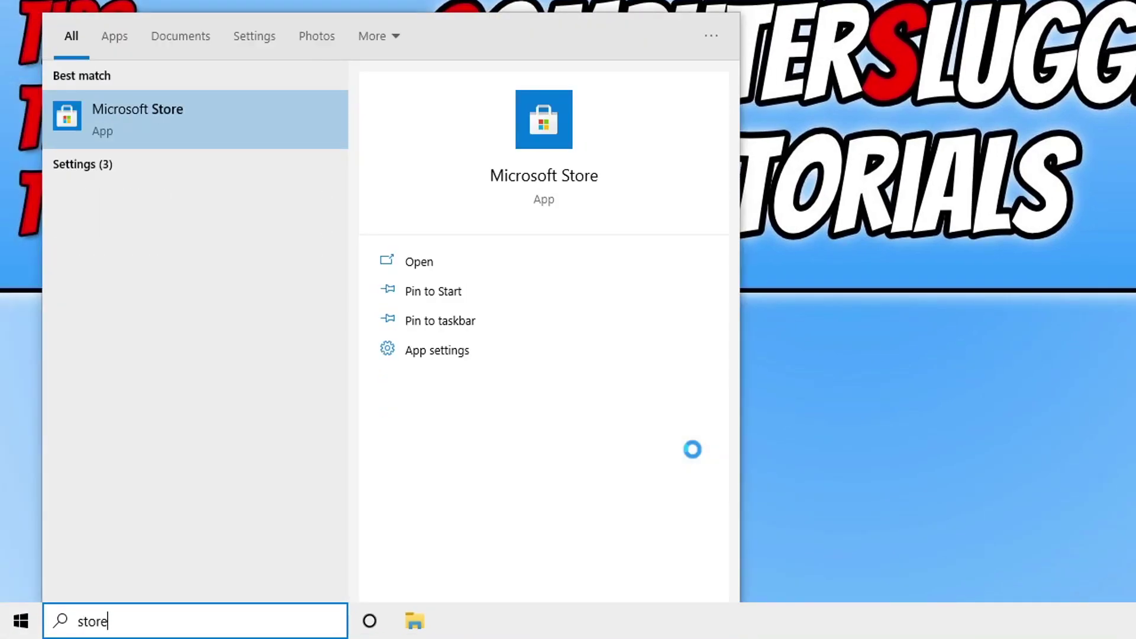
{"action": "left_click", "coordinate": [291, 134]}
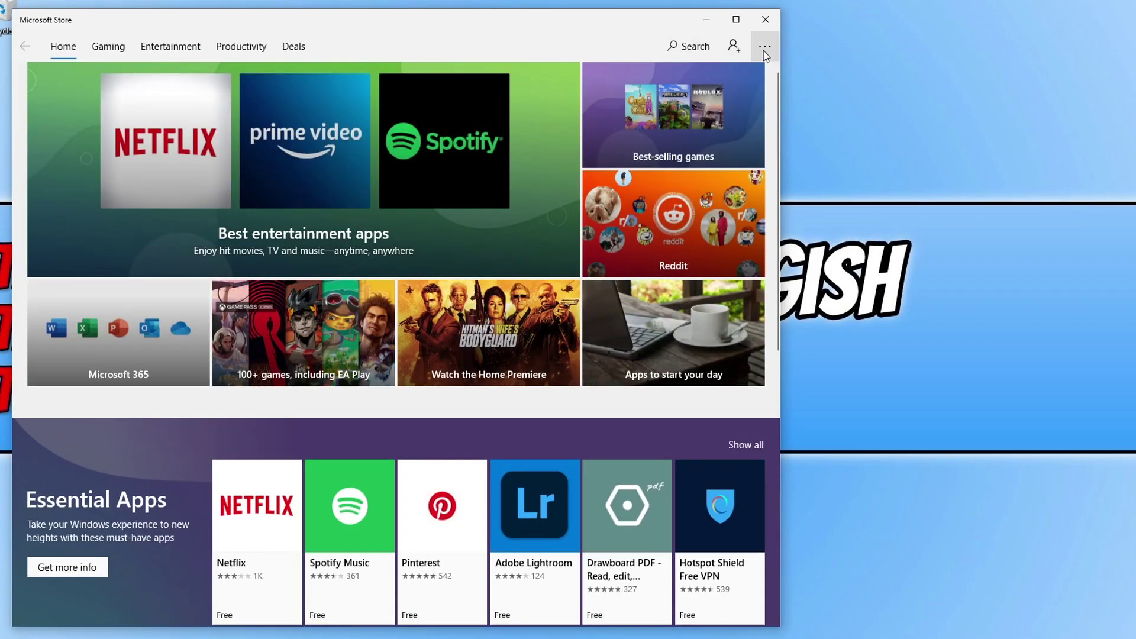
{"action": "left_click", "coordinate": [771, 52]}
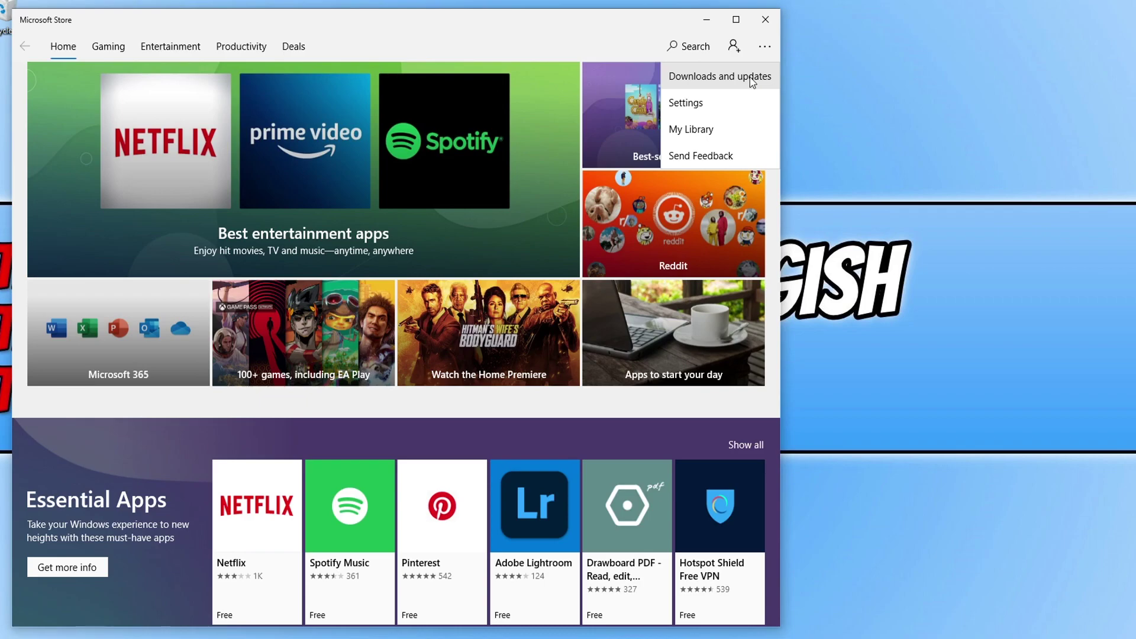
{"action": "left_click", "coordinate": [749, 77]}
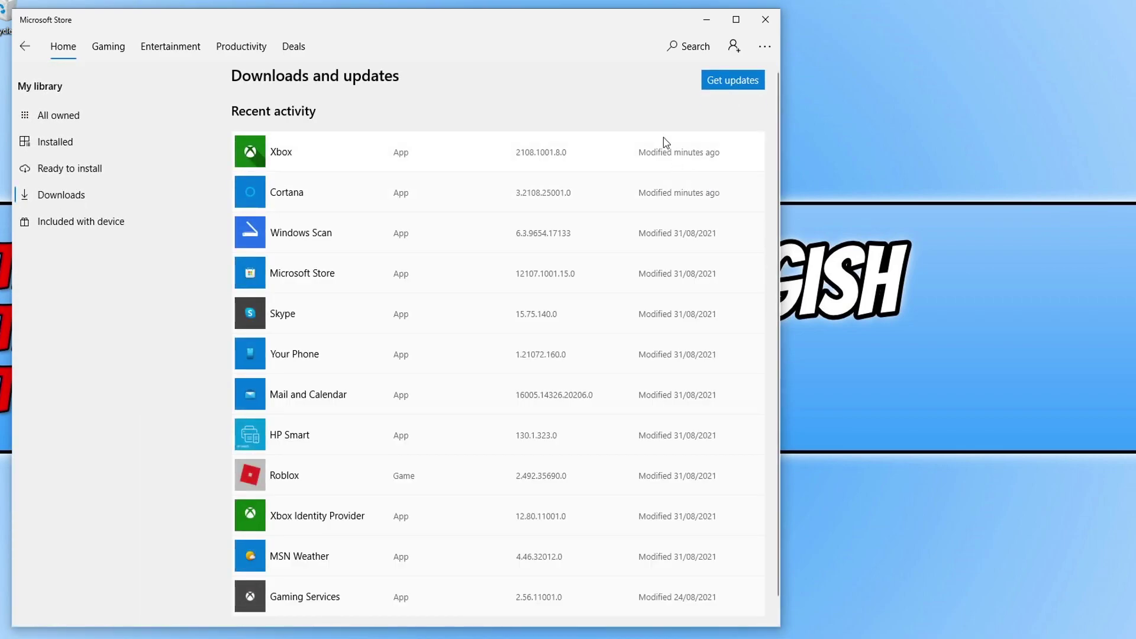
{"action": "left_click", "coordinate": [717, 83]}
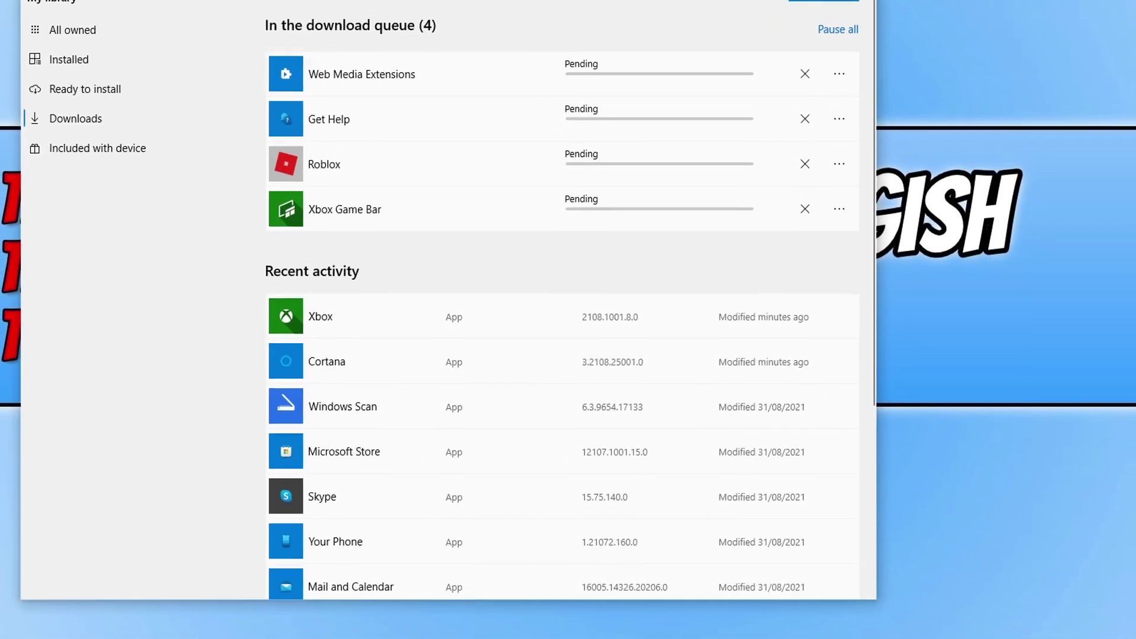
Close the Store and run Disk Clean-up on drive C:, permanently deleting about 845 MB of files.
{"action": "left_click", "coordinate": [766, 22]}
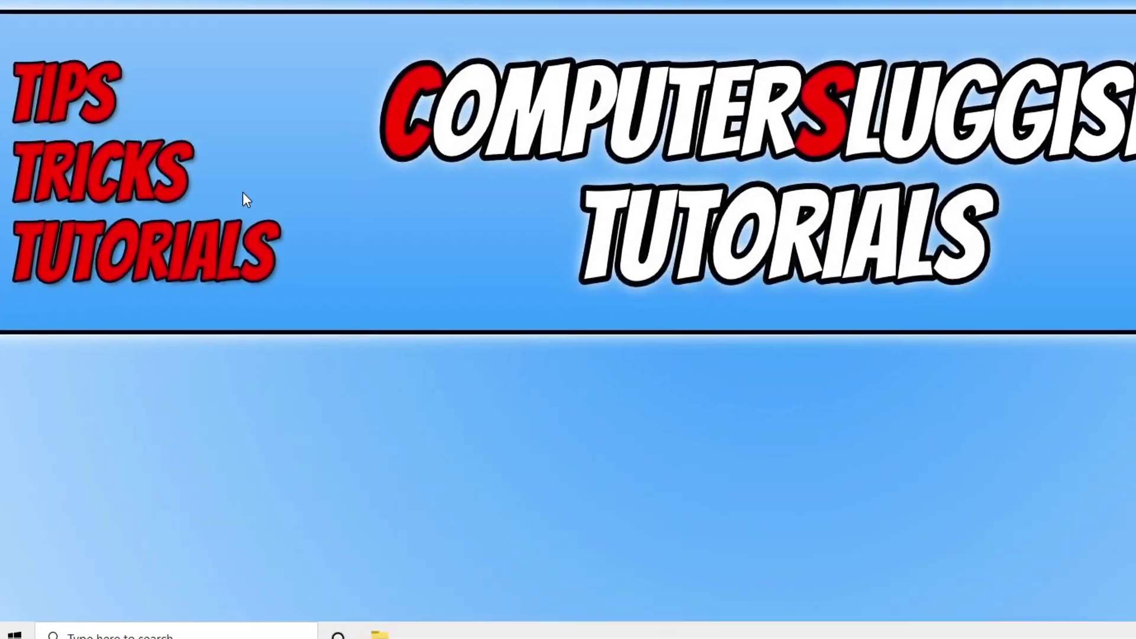
{"action": "key", "text": "super"}
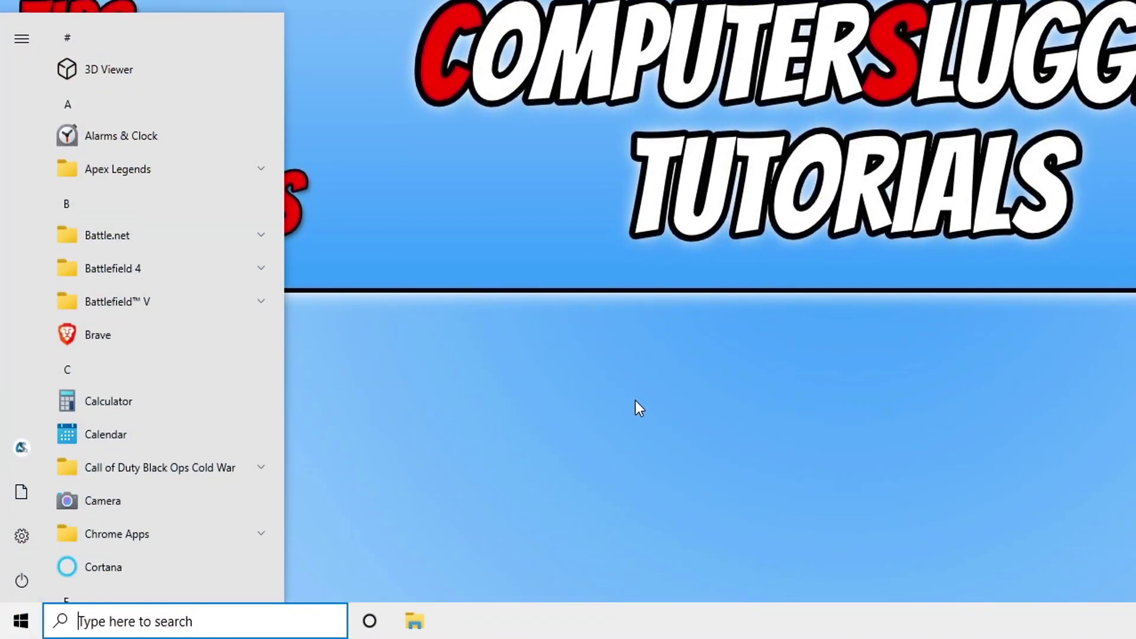
{"action": "type", "text": "disk"}
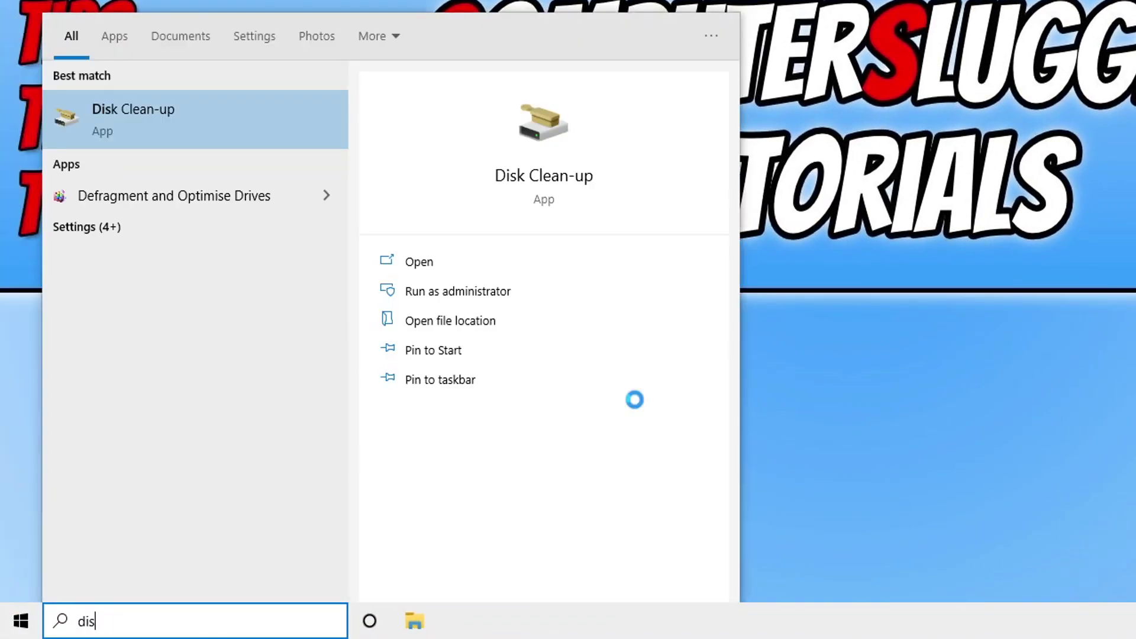
{"action": "left_click", "coordinate": [284, 123]}
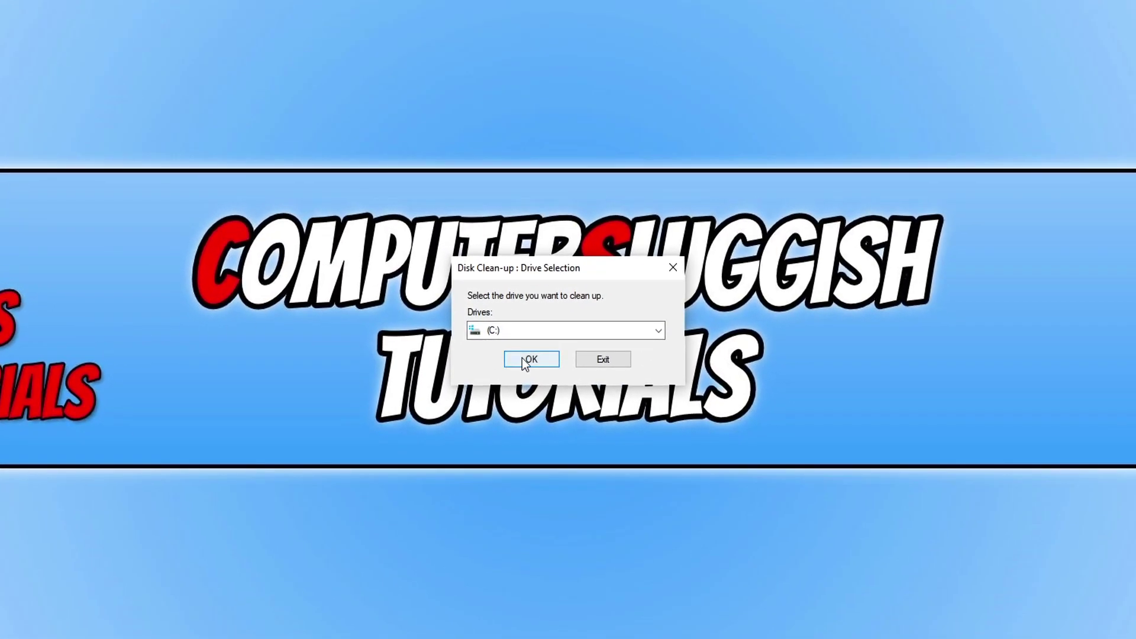
{"action": "left_click", "coordinate": [522, 359]}
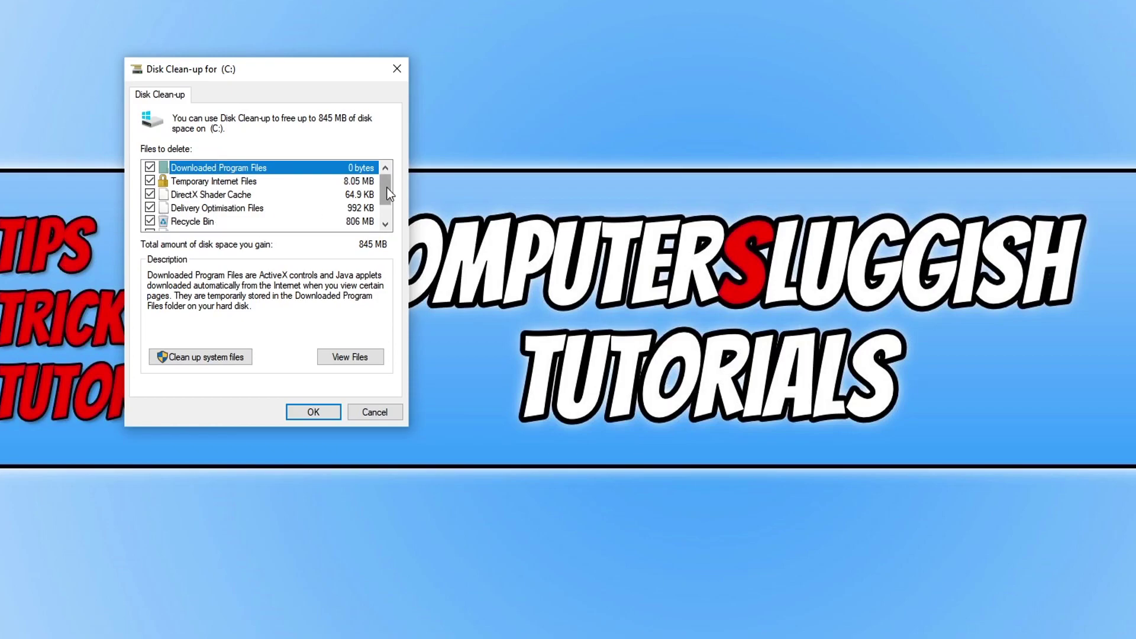
{"action": "left_click_drag", "start_coordinate": [387, 188], "coordinate": [384, 206]}
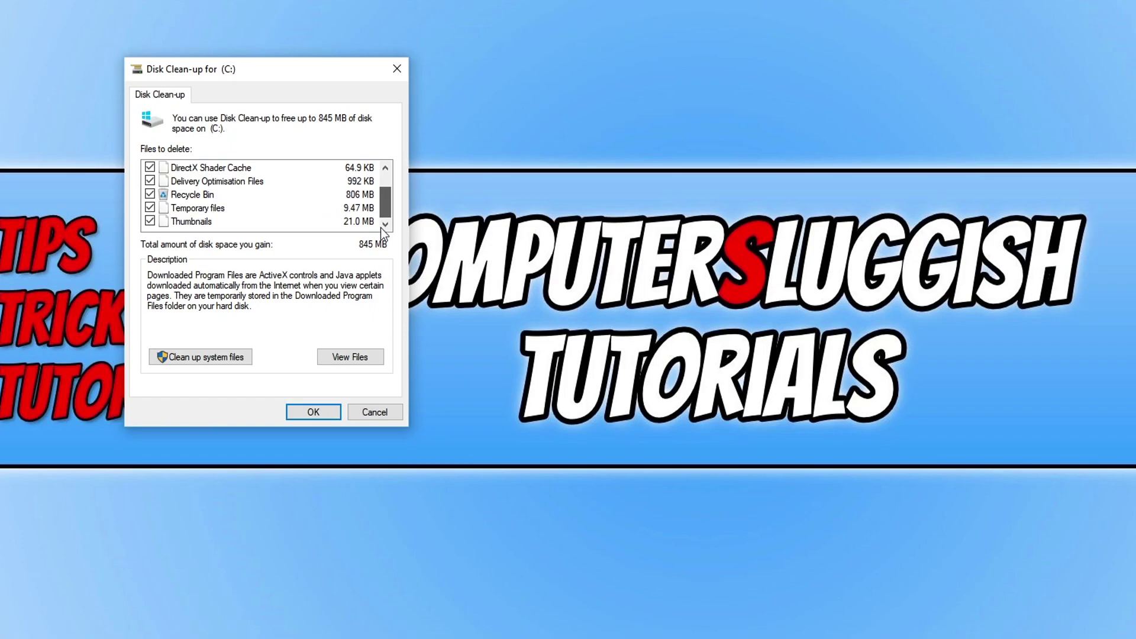
{"action": "left_click_drag", "start_coordinate": [384, 213], "coordinate": [393, 179]}
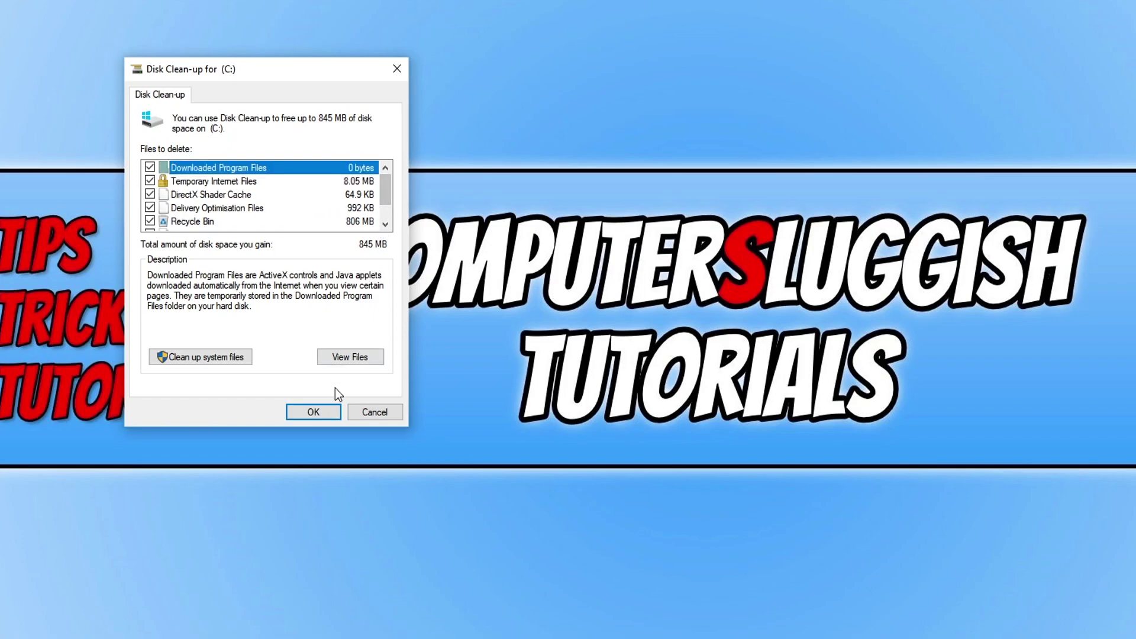
{"action": "left_click", "coordinate": [319, 413]}
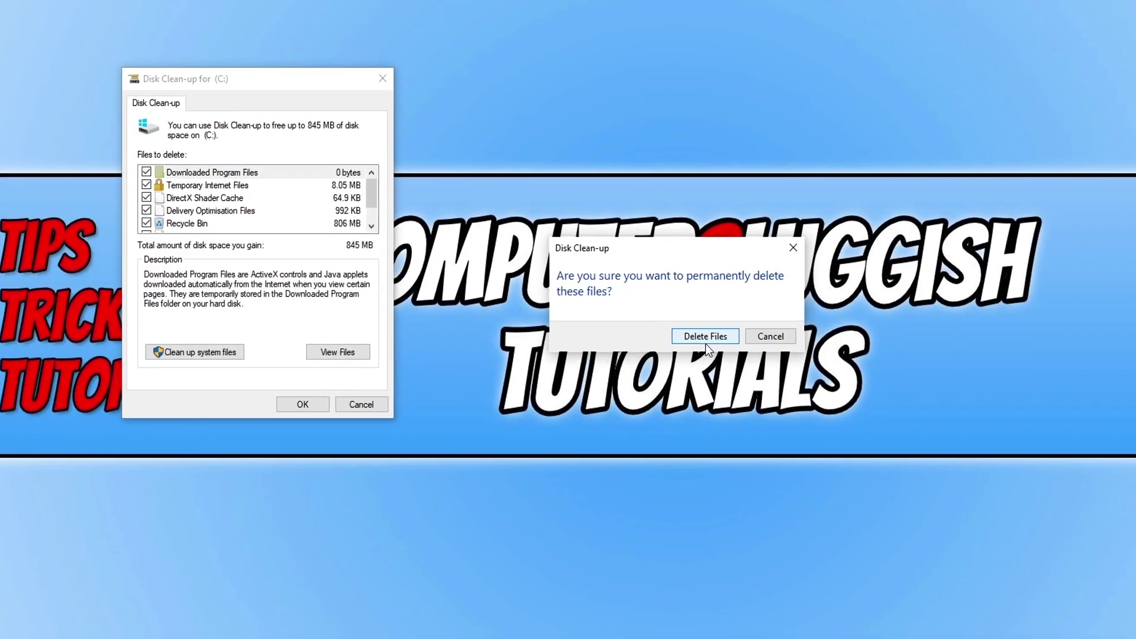
{"action": "left_click", "coordinate": [587, 320]}
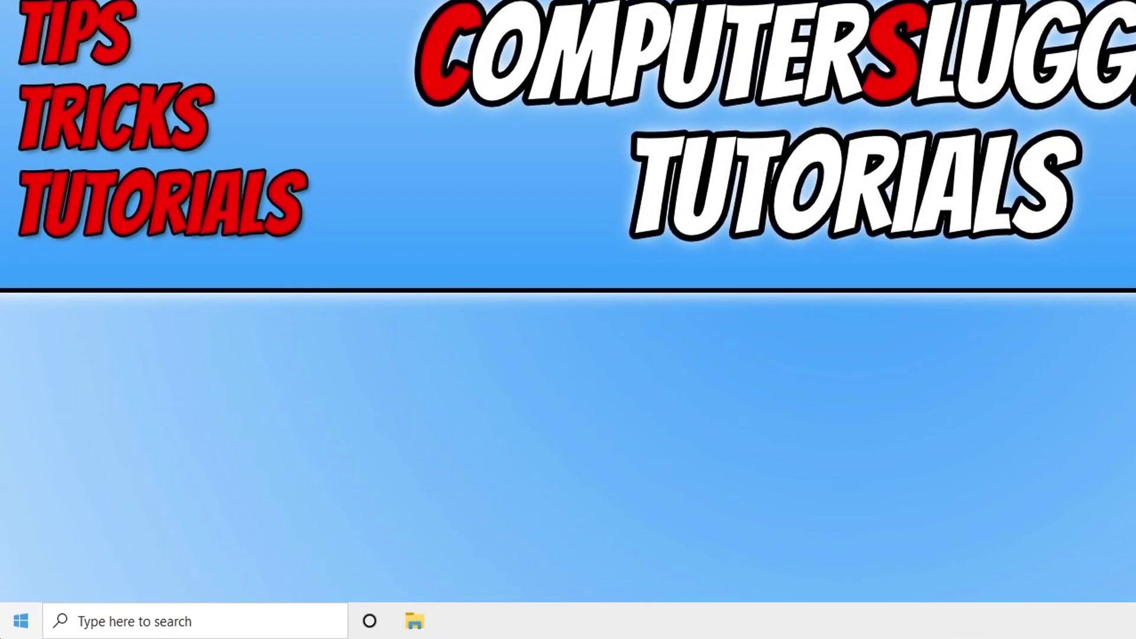
Open Windows Defender Firewall's list of apps allowed through the firewall.
{"action": "left_click", "coordinate": [14, 628]}
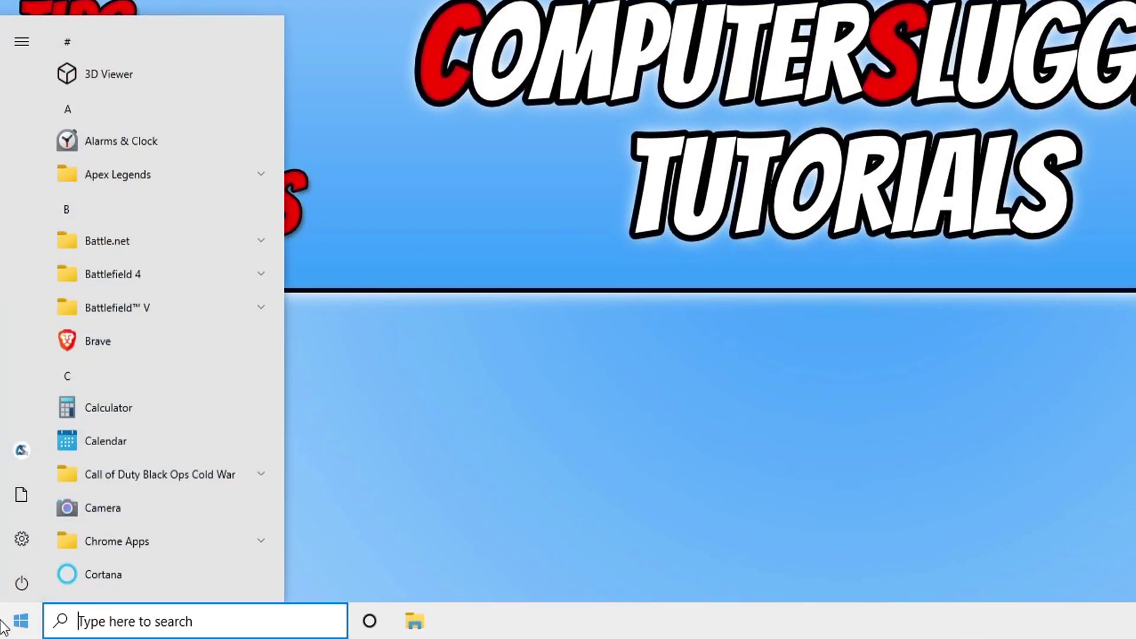
{"action": "type", "text": "firewall"}
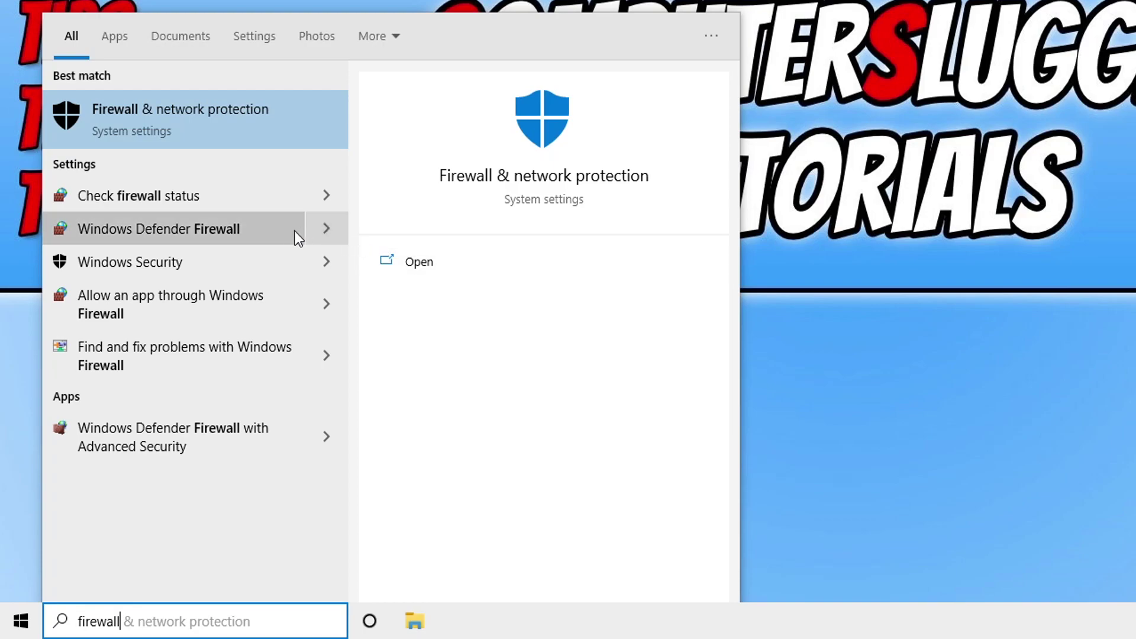
{"action": "left_click", "coordinate": [253, 227]}
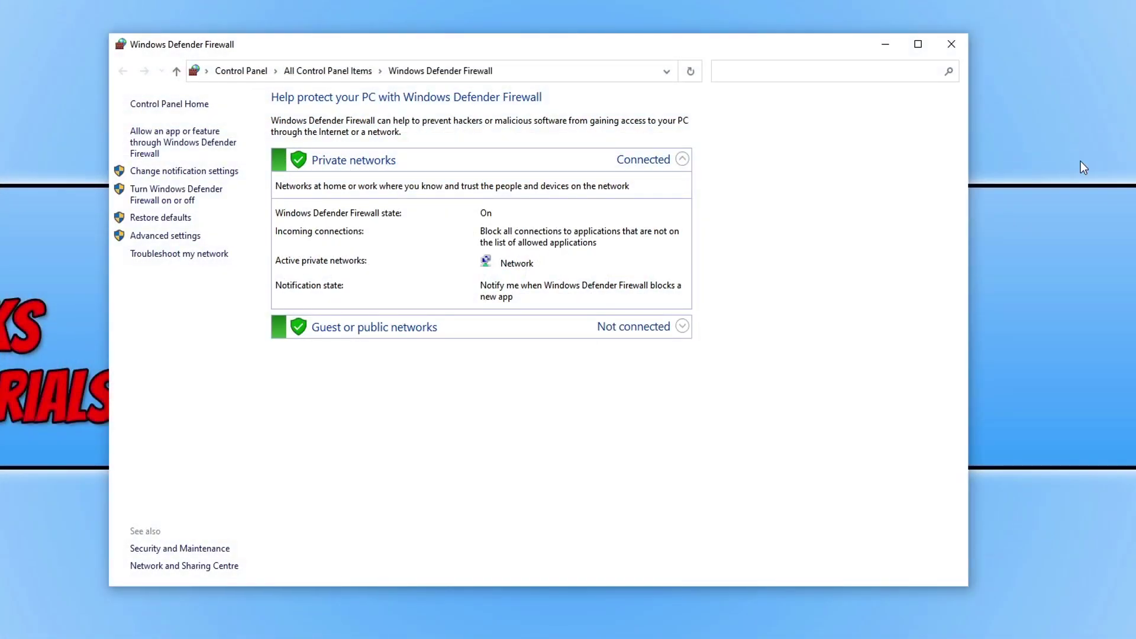
{"action": "left_click", "coordinate": [195, 145]}
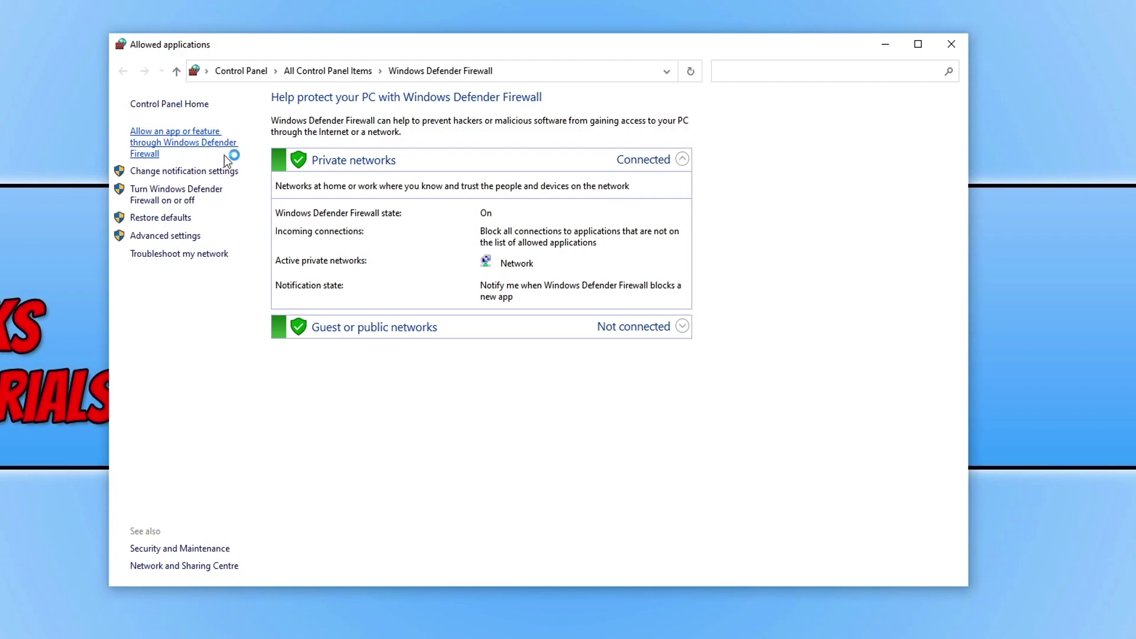
Unlock the list, verify Xbox is allowed on private and public networks, and confirm.
{"action": "left_click_drag", "start_coordinate": [740, 201], "coordinate": [747, 367]}
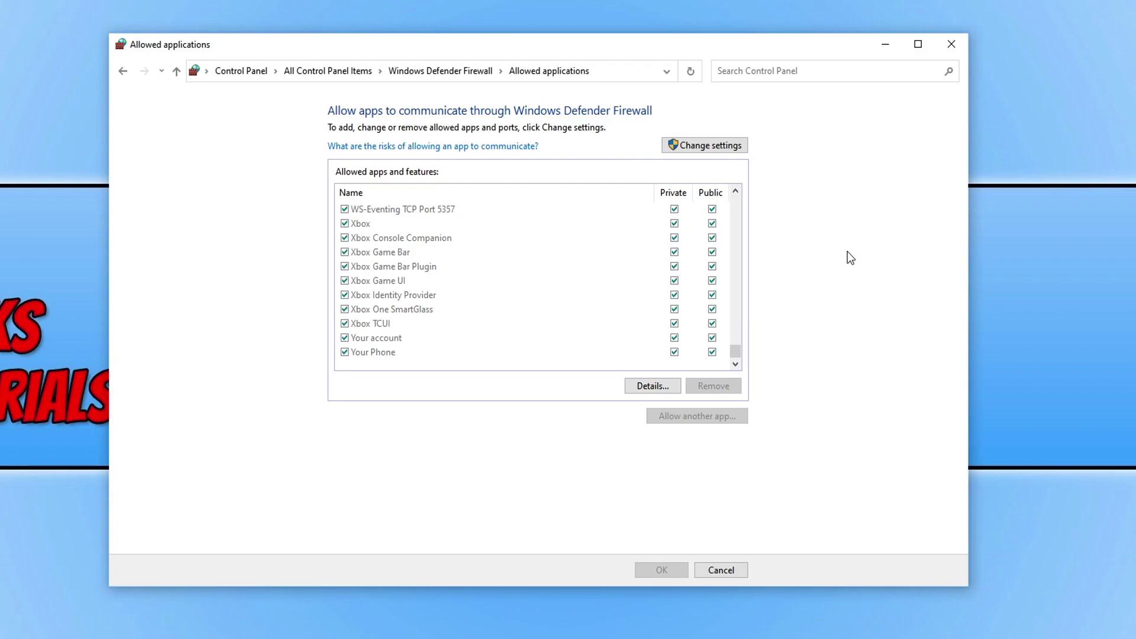
{"action": "left_click", "coordinate": [685, 145]}
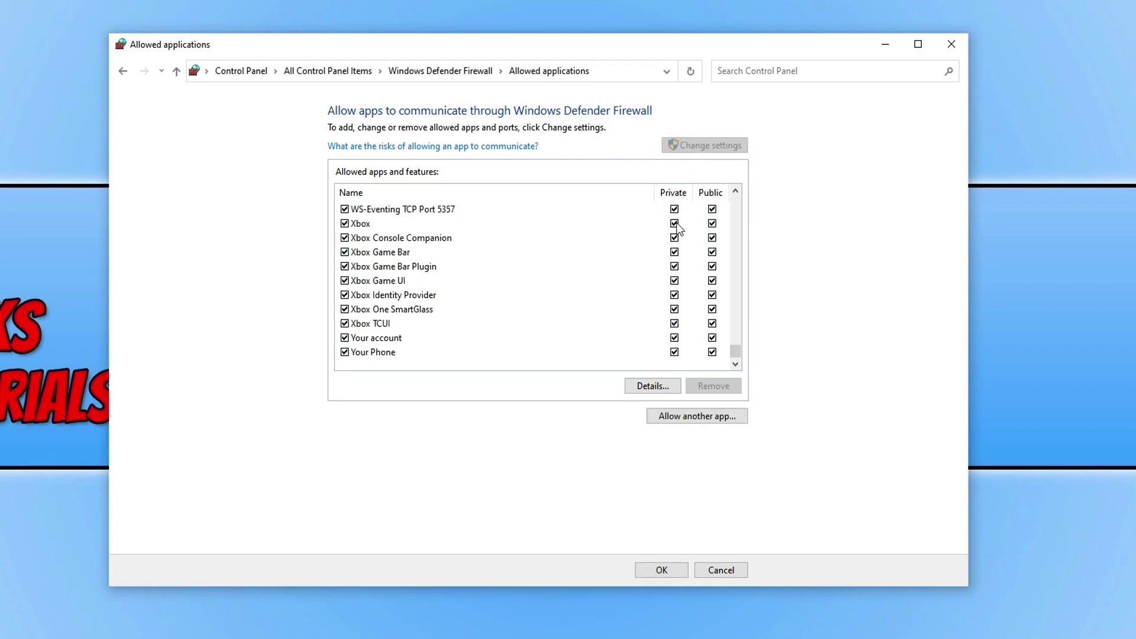
{"action": "left_click", "coordinate": [547, 227]}
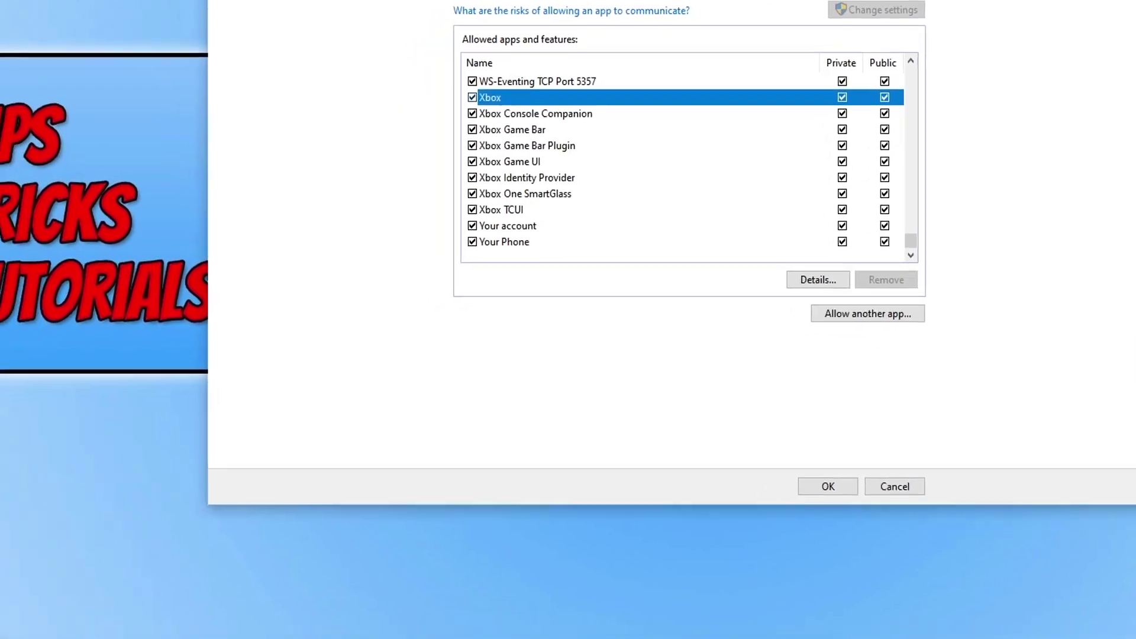
{"action": "left_click", "coordinate": [950, 45]}
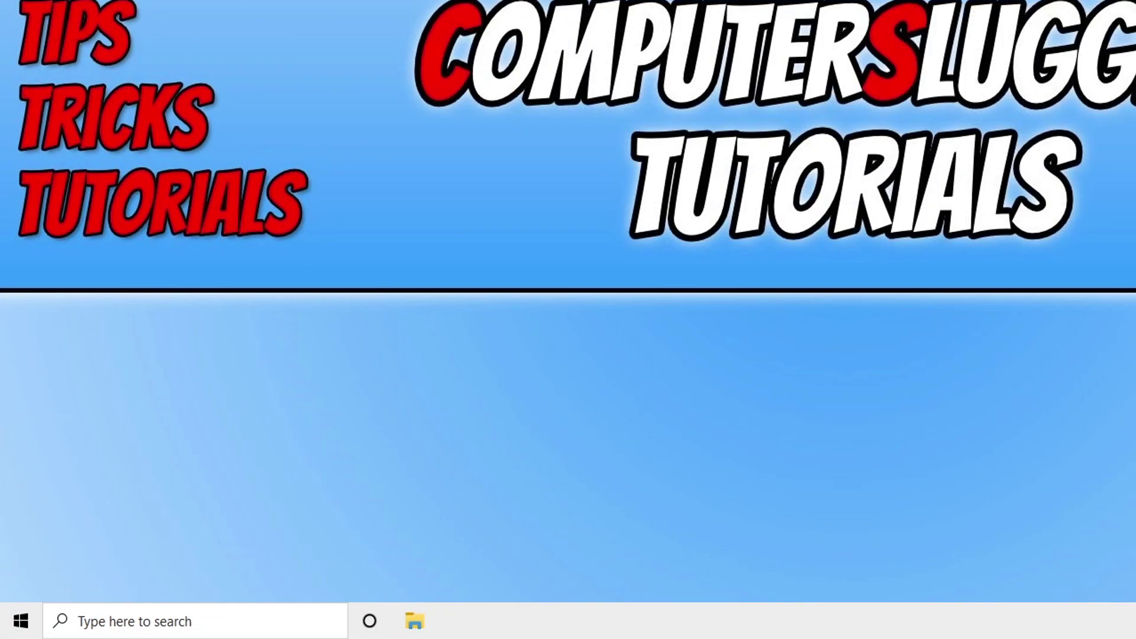
Find Xbox in Apps & Features by searching 'xbox' and open its advanced options.
{"action": "right_click", "coordinate": [11, 626]}
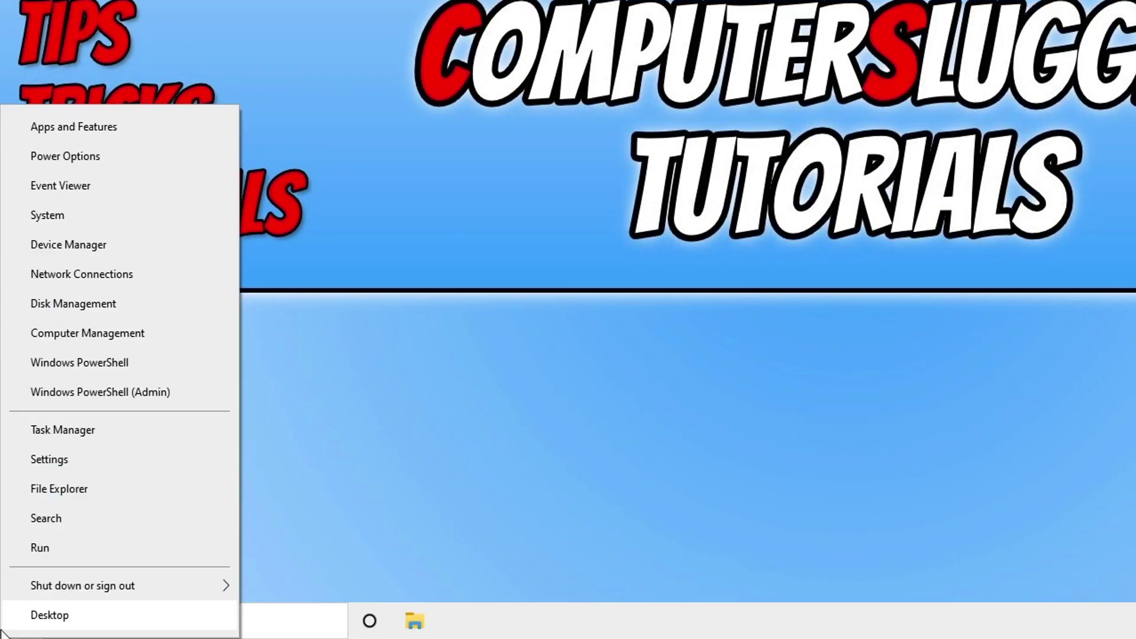
{"action": "left_click", "coordinate": [167, 133]}
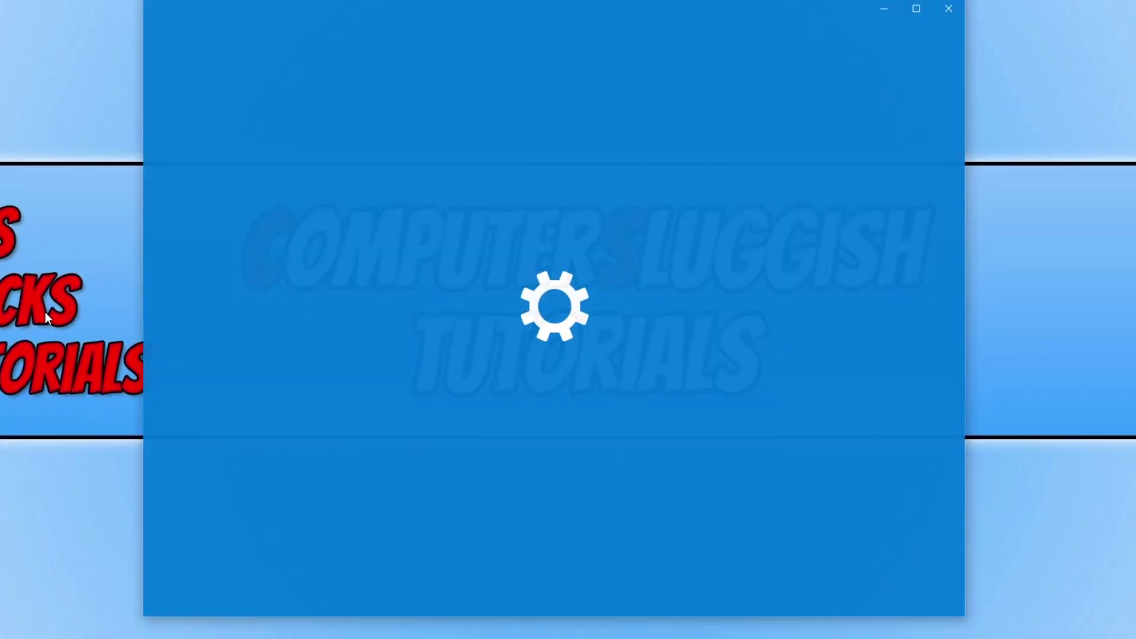
{"action": "left_click", "coordinate": [453, 335]}
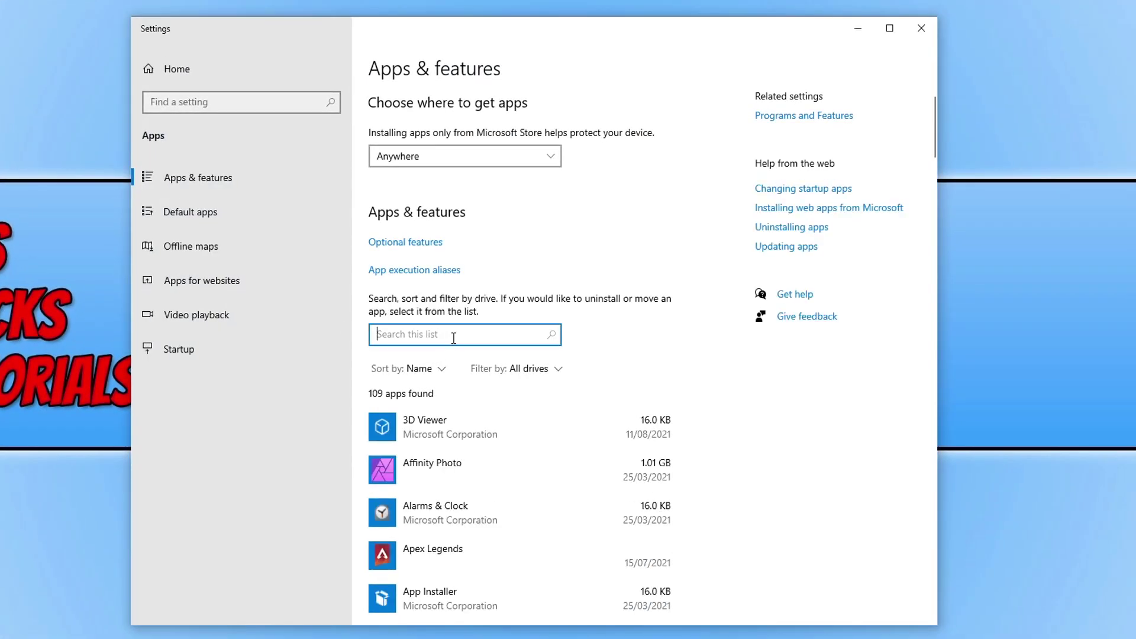
{"action": "type", "text": "xbox"}
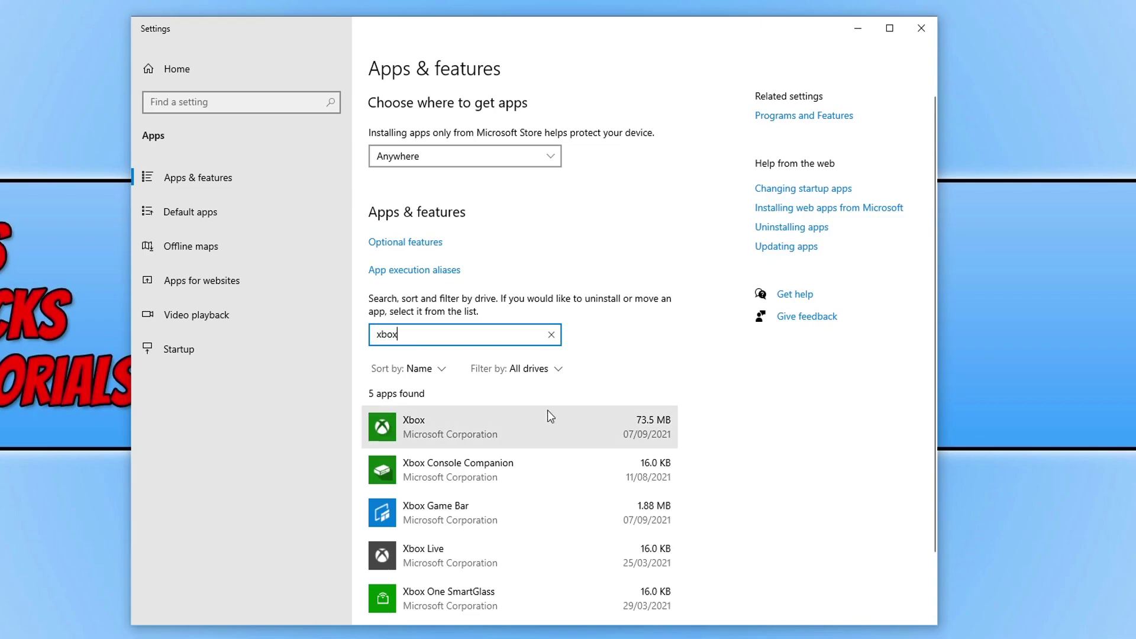
{"action": "left_click", "coordinate": [549, 420]}
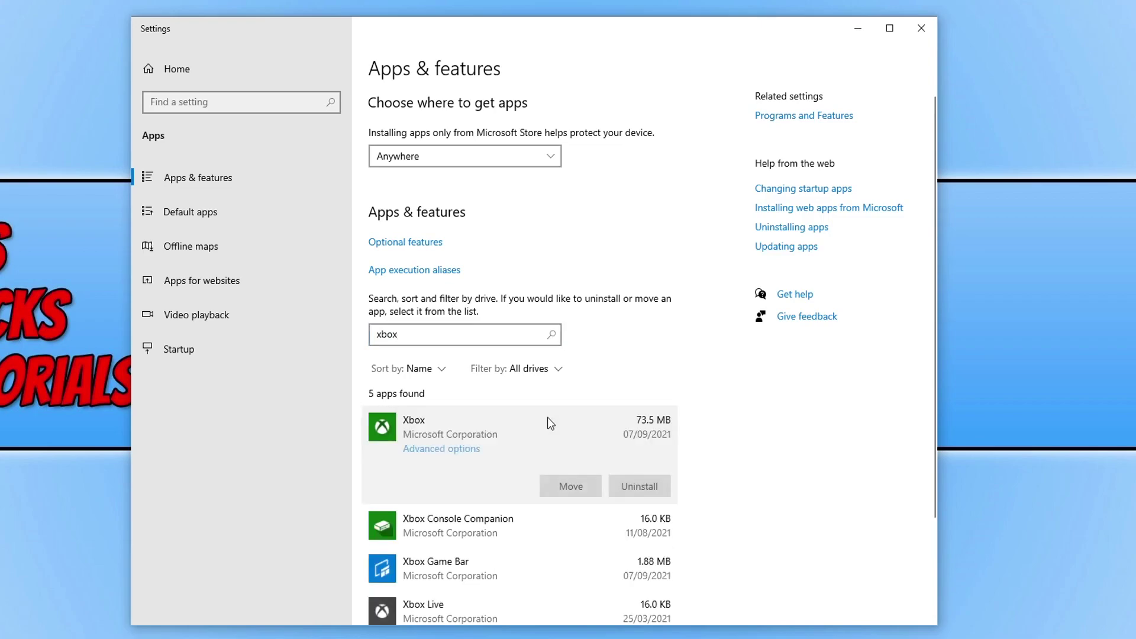
{"action": "left_click", "coordinate": [477, 450]}
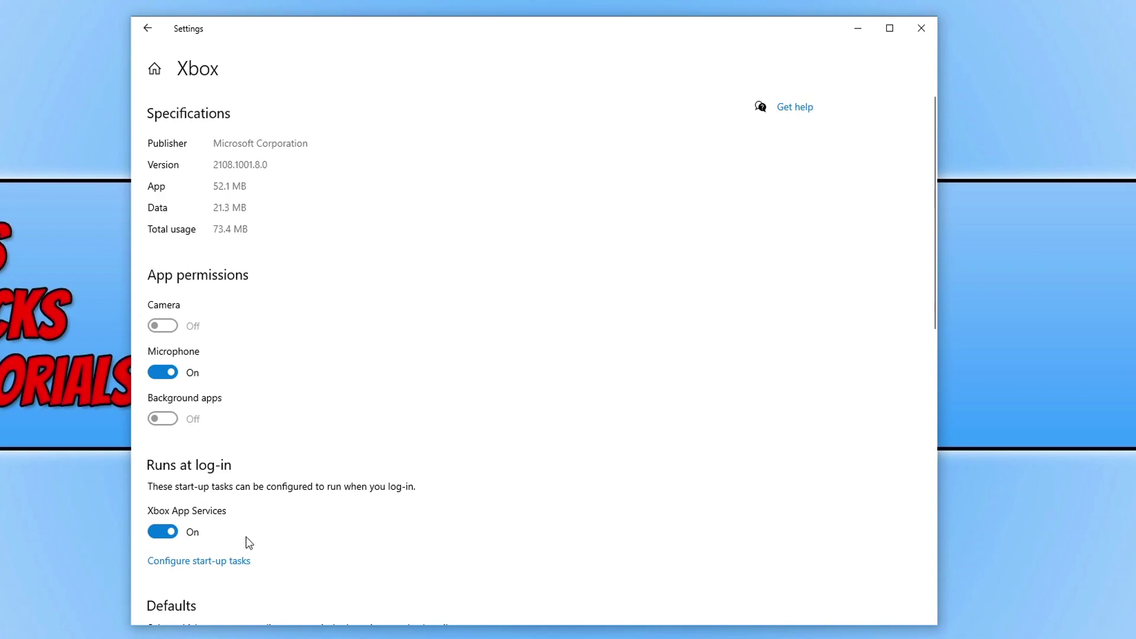
Repair the Xbox app without deleting its data.
{"action": "scroll", "coordinate": [190, 532], "scroll_direction": "down", "scroll_amount": 2}
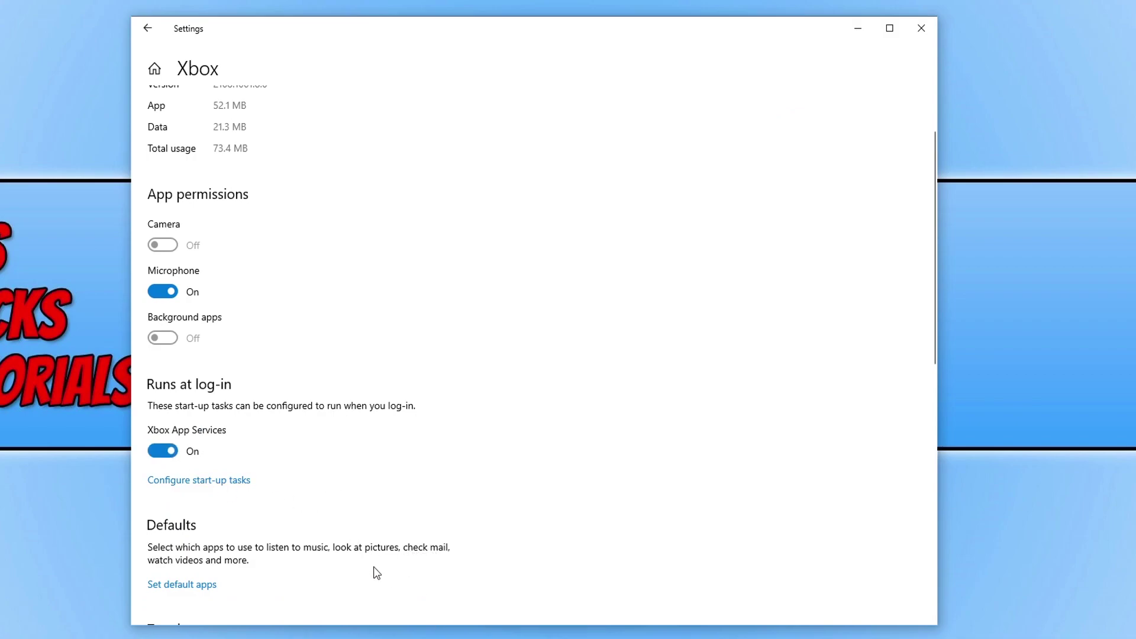
{"action": "scroll", "coordinate": [456, 497], "scroll_direction": "down", "scroll_amount": 3}
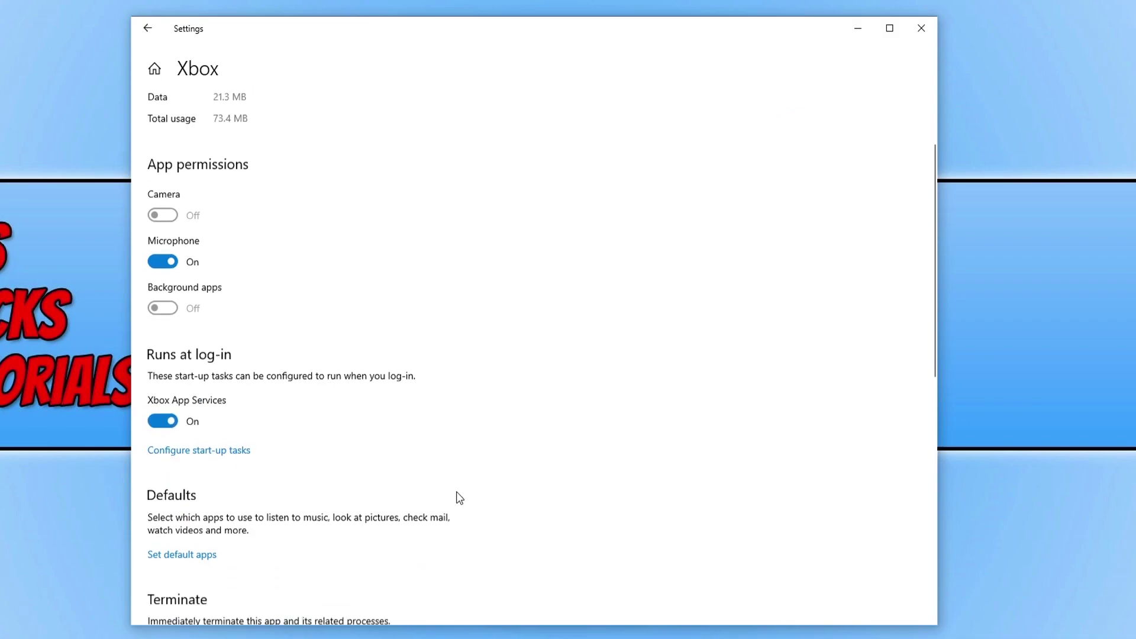
{"action": "scroll", "coordinate": [506, 437], "scroll_direction": "down", "scroll_amount": 3}
{"action": "scroll", "coordinate": [503, 355], "scroll_direction": "down", "scroll_amount": 2}
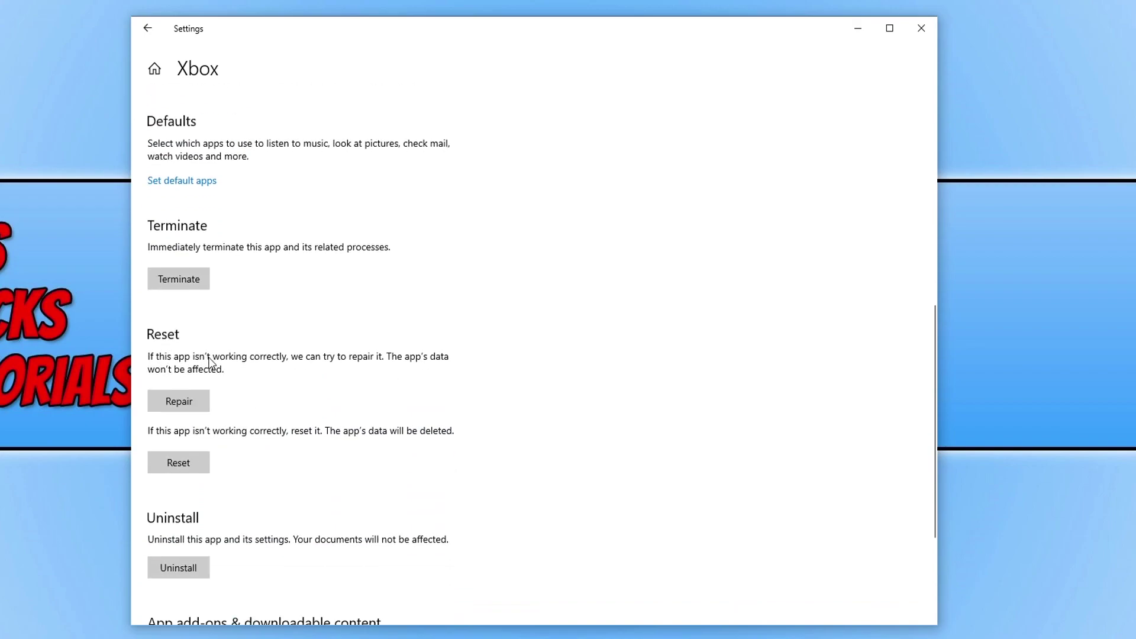
{"action": "left_click", "coordinate": [199, 407]}
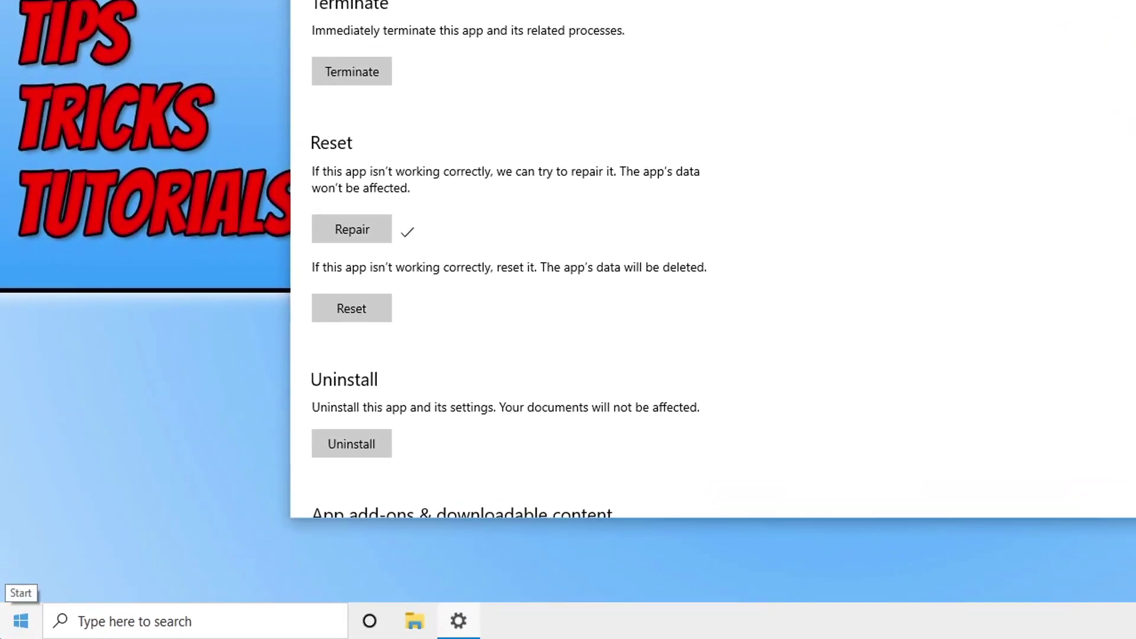
Launch Windows PowerShell as administrator.
{"action": "left_click", "coordinate": [20, 620]}
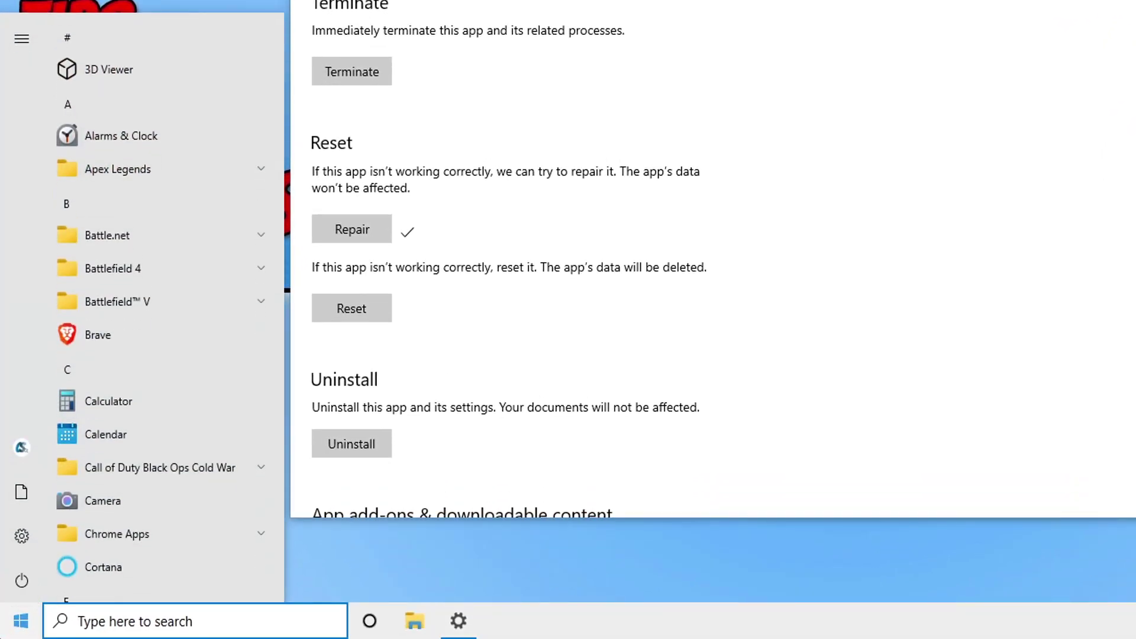
{"action": "type", "text": "powershell"}
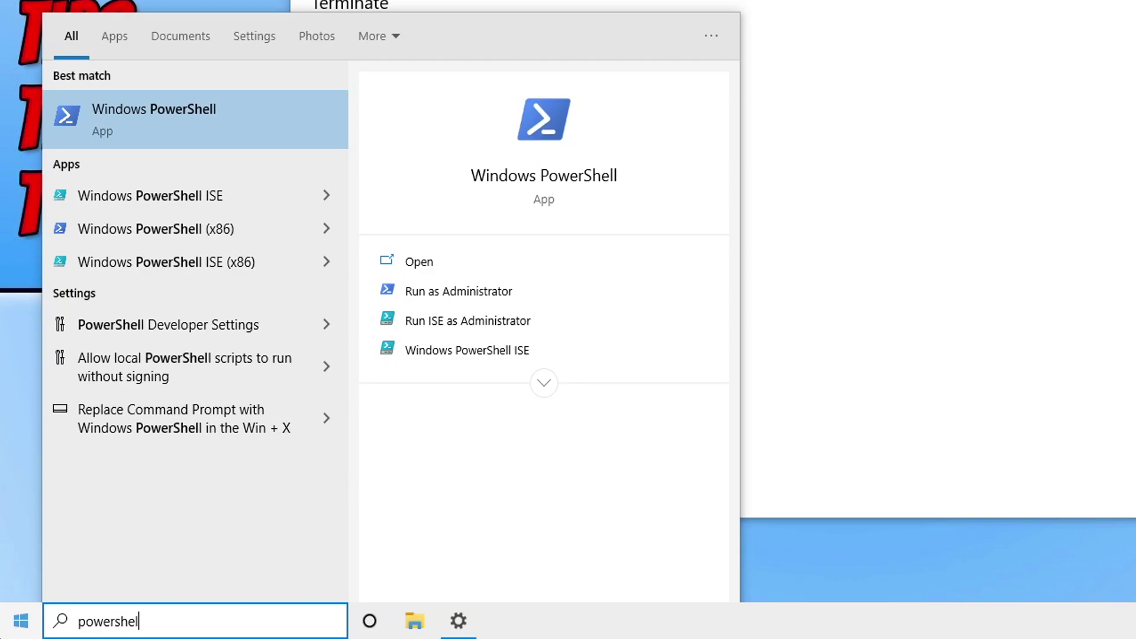
{"action": "left_click", "coordinate": [487, 290]}
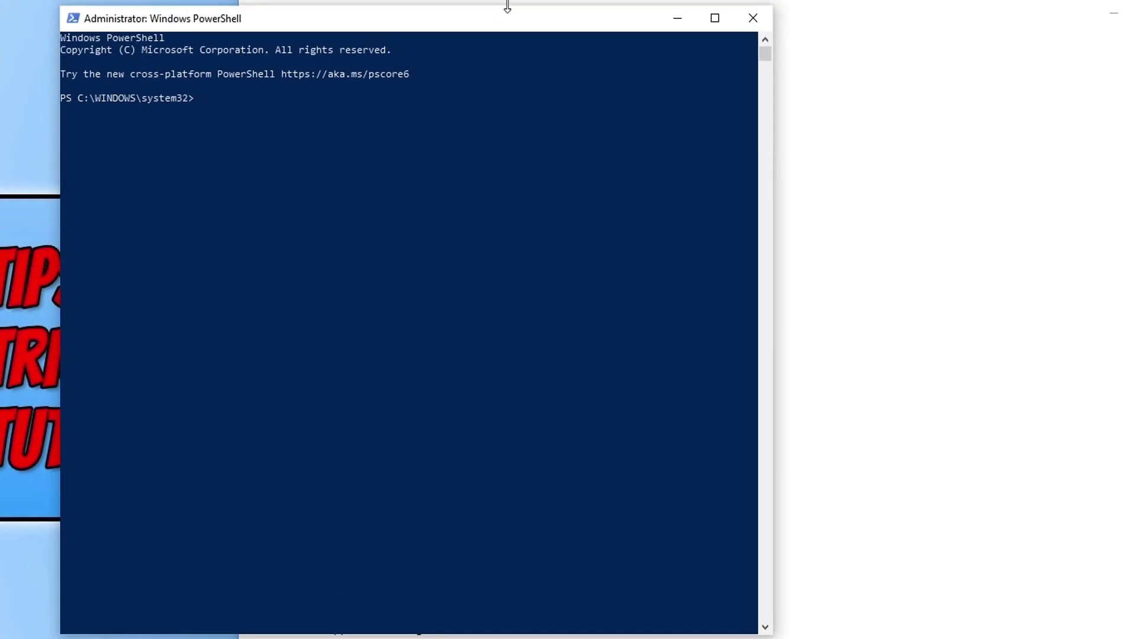
Run 'get-appxpackage Microsoft.GamingServices | remove-Appxpackage -allusers', then return to the Xbox settings page.
{"action": "type", "text": "get-appxpackage Microsoft.GamingServices | remove-Appxpackage -allusers"}
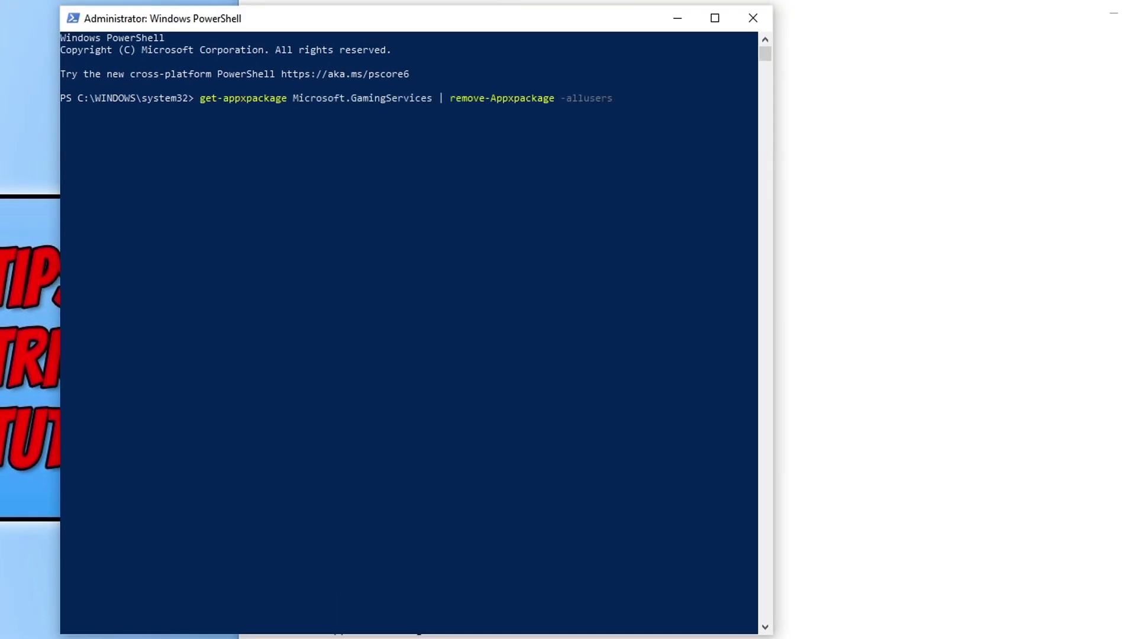
{"action": "key", "text": "Return"}
{"action": "left_click", "coordinate": [1075, 172]}
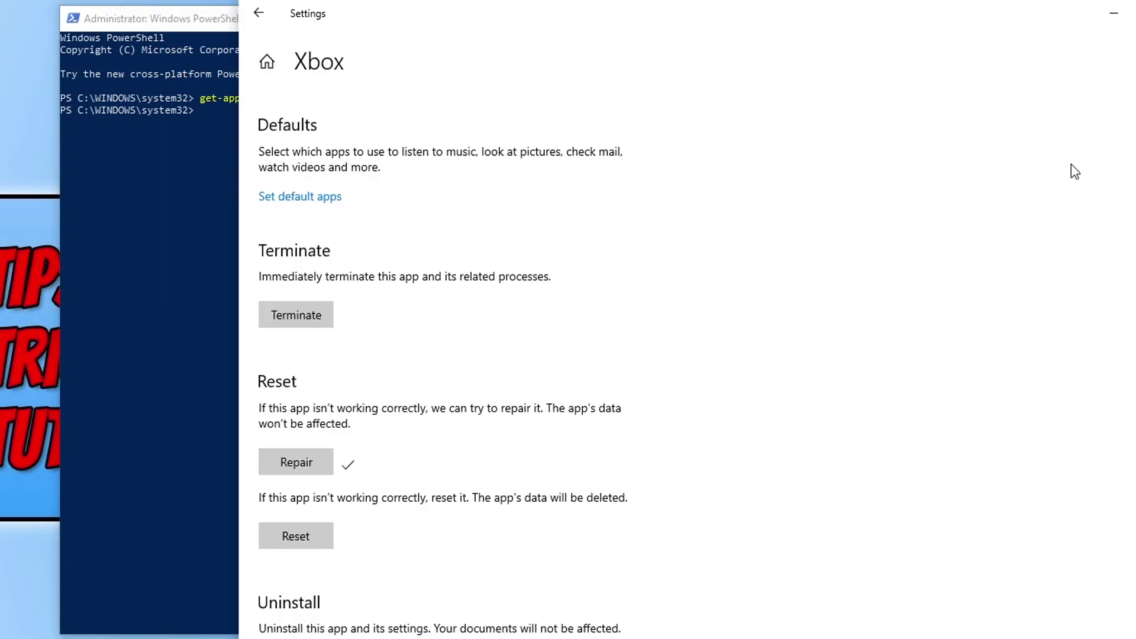
{"action": "scroll", "coordinate": [638, 495], "scroll_direction": "down", "scroll_amount": 3}
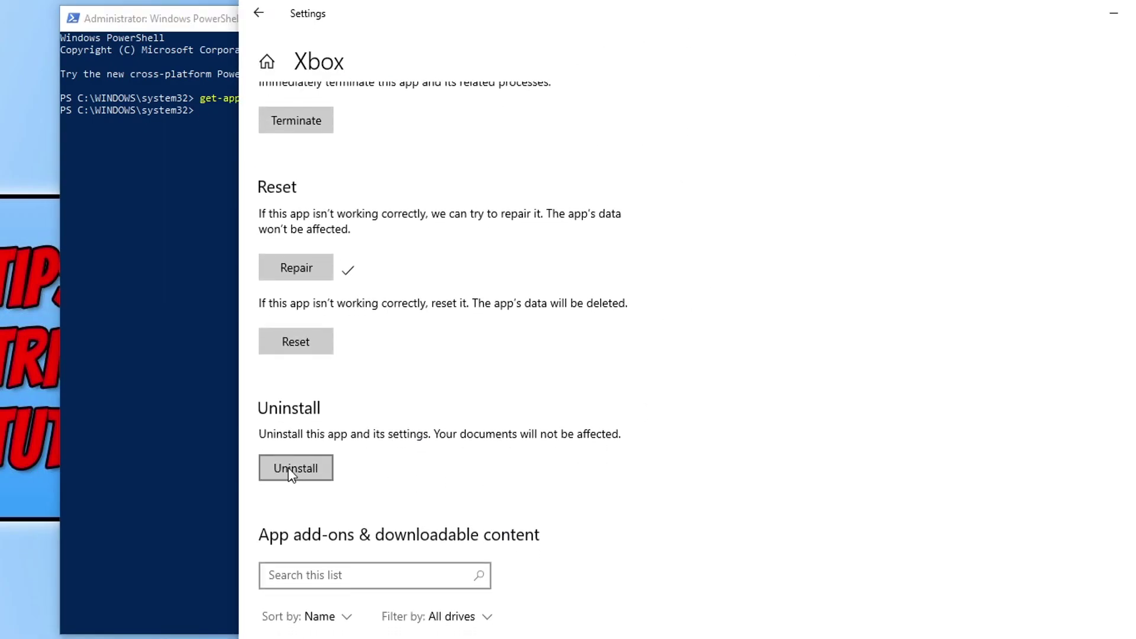